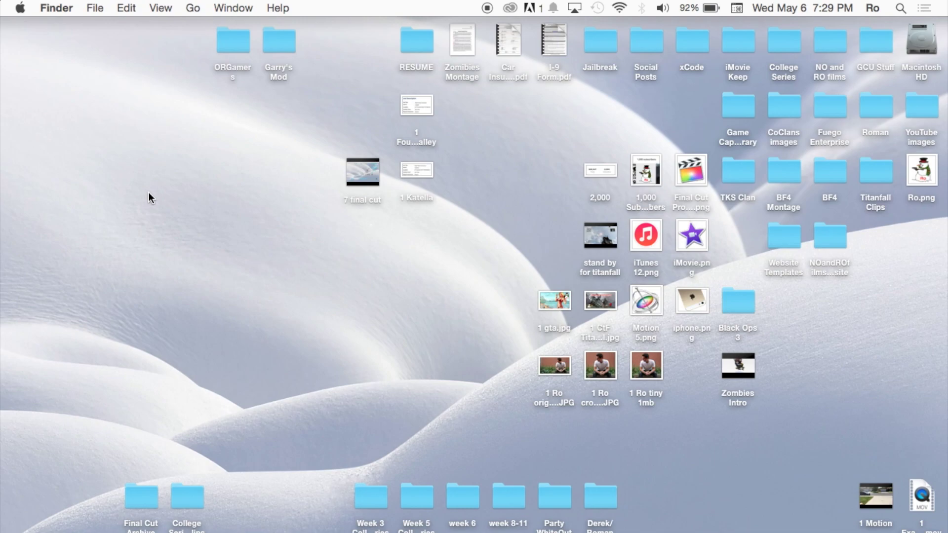
Launch Final Cut Pro and open the Final Cut Pro 10.2 Tutorial project.
mouse_move(3, 215)
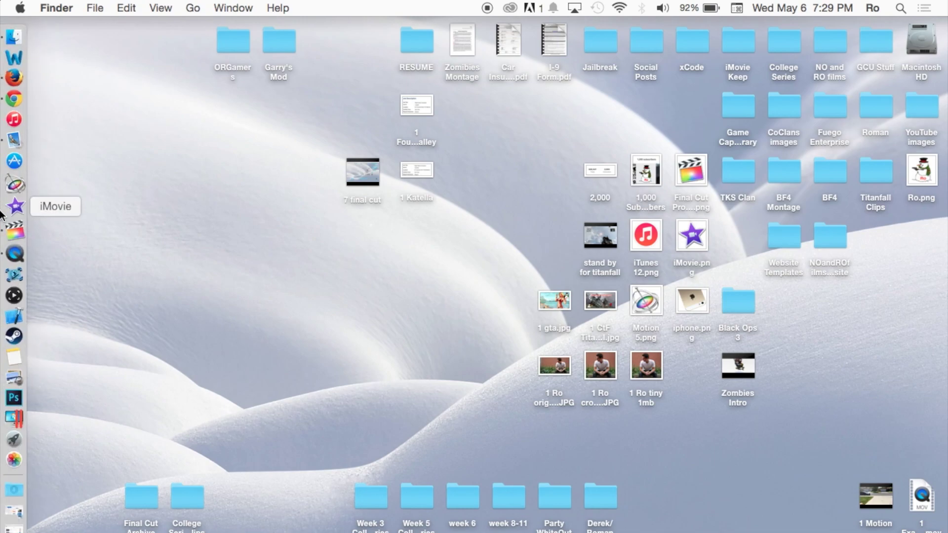
click(17, 233)
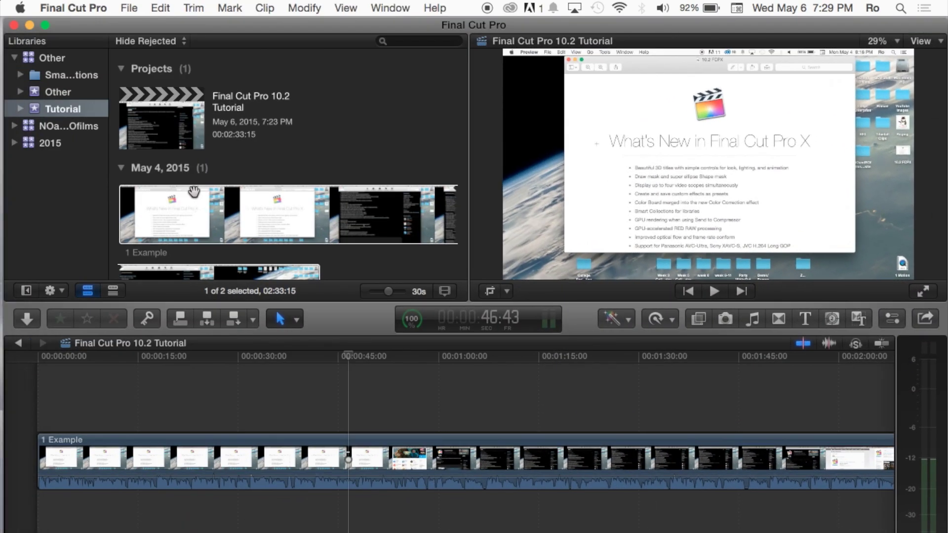
click(187, 134)
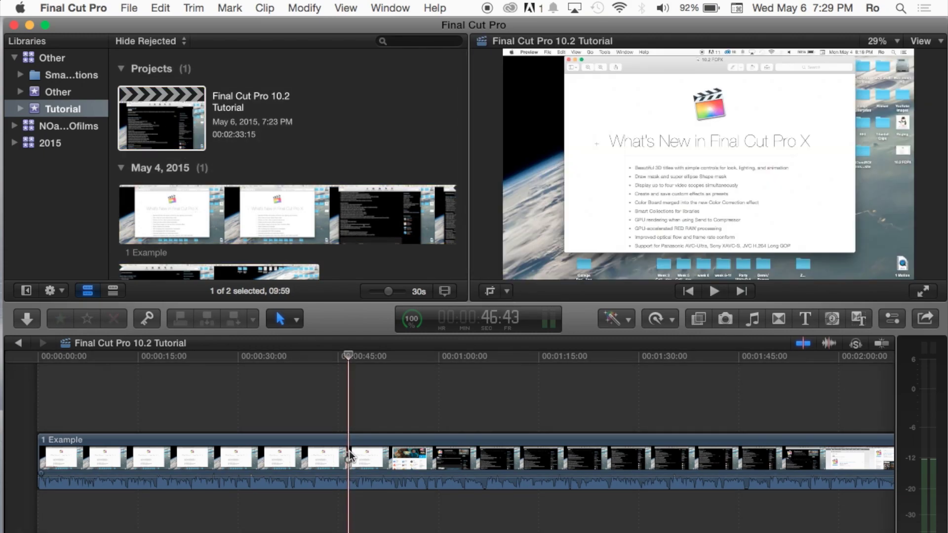
Set the playhead to about 44 seconds in the 1 Example clip's timeline.
click(297, 442)
click(242, 404)
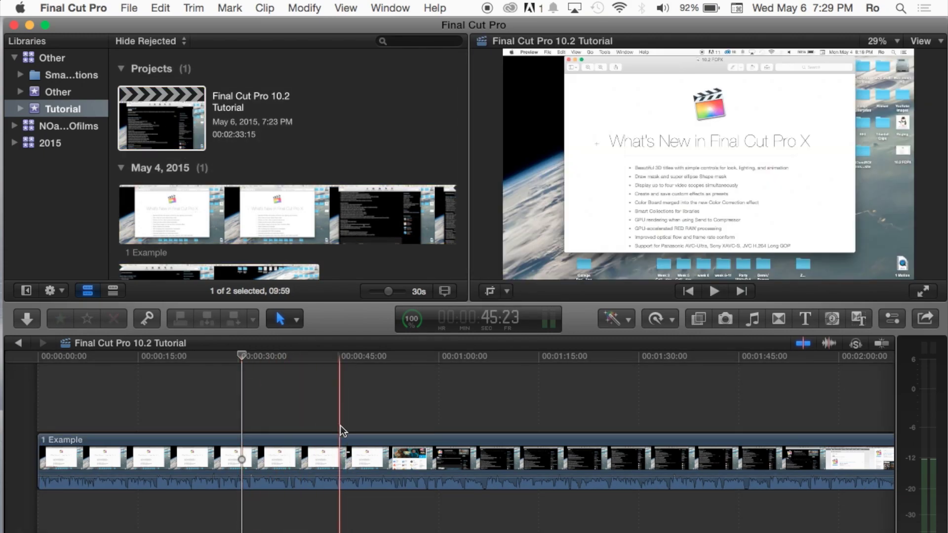
scroll(341, 426, right, 2)
scroll(340, 426, left, 3)
click(288, 452)
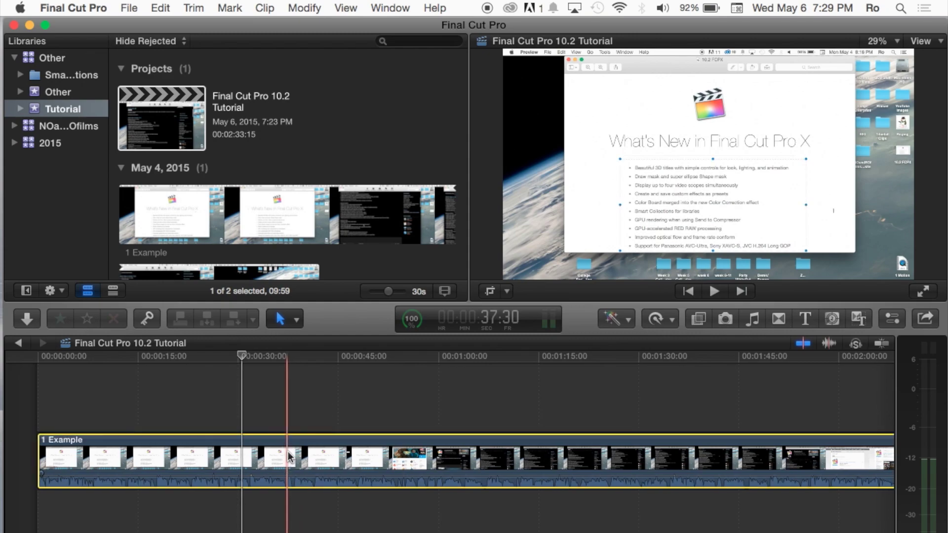
click(334, 396)
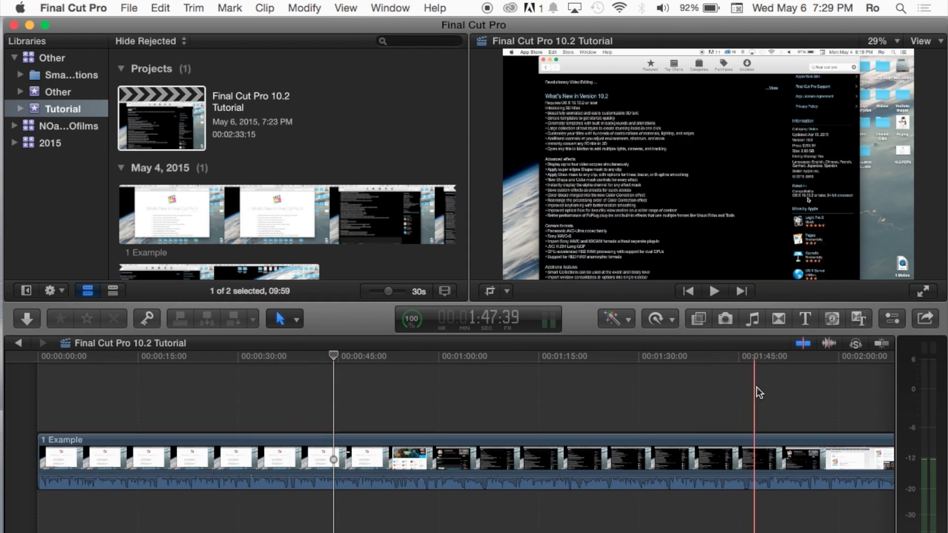
Show the Effects browser's Video > All category, listing 50s TV through Aged Paper.
click(698, 319)
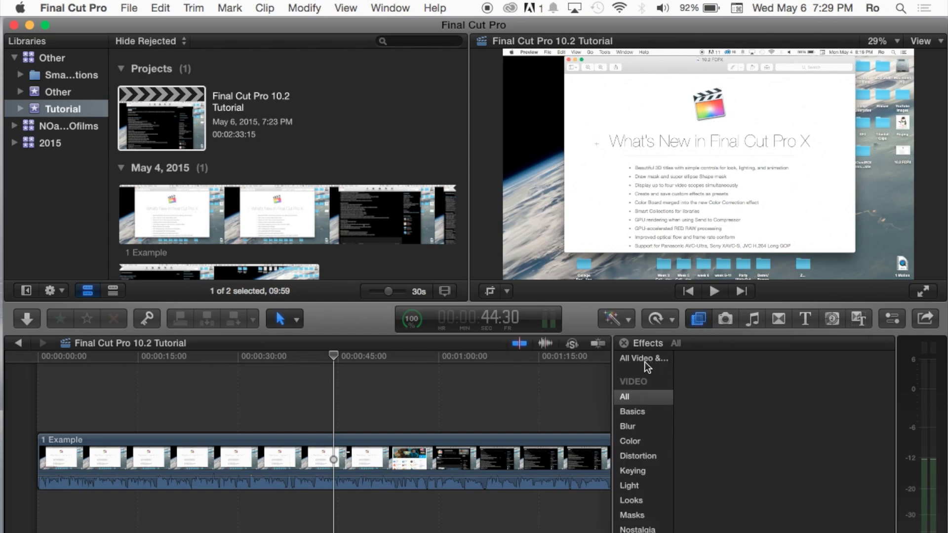
click(632, 382)
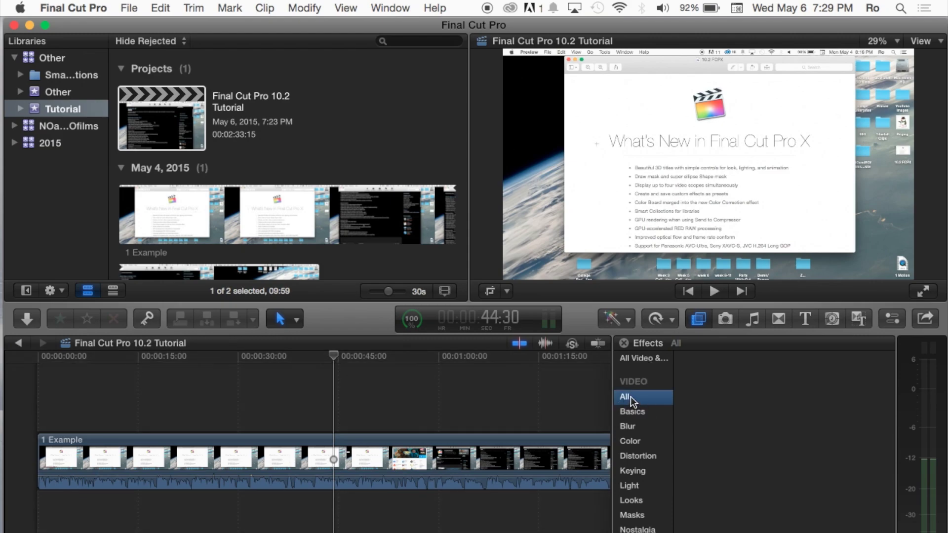
scroll(772, 410, down, 5)
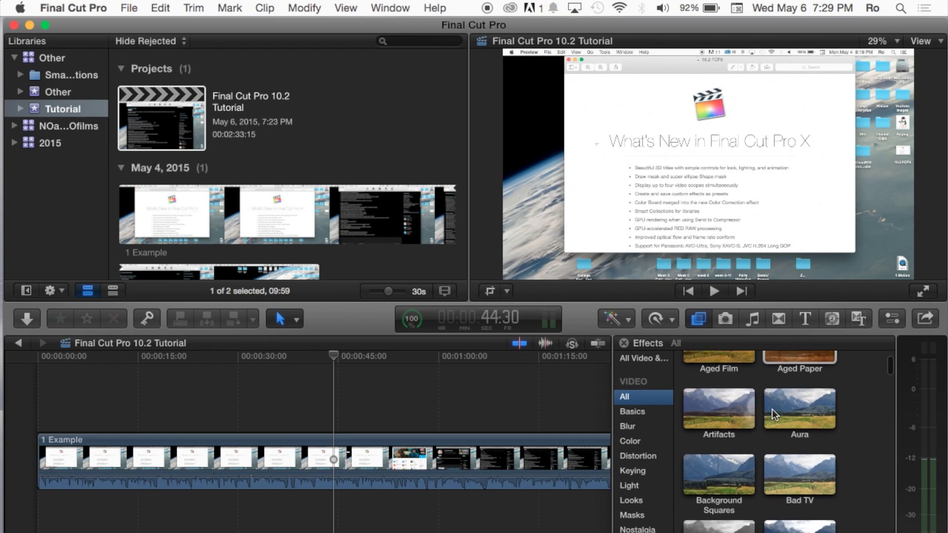
scroll(772, 410, up, 5)
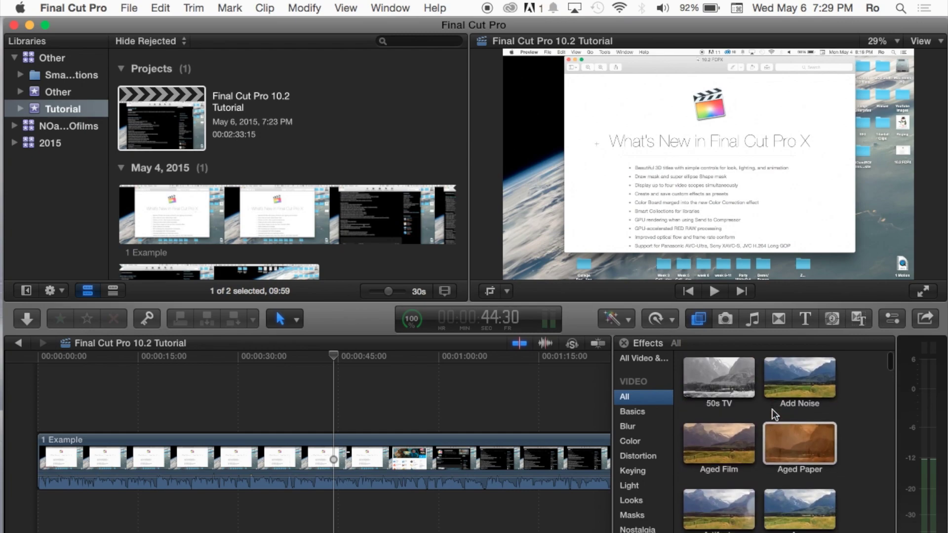
mouse_move(711, 439)
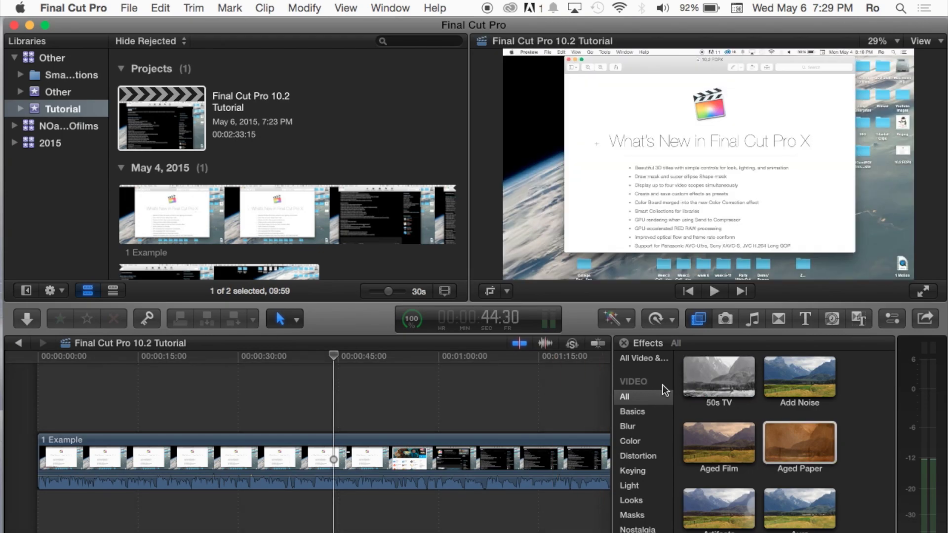
Preview several effects with the playhead near 1:10, then pick Aged Paper.
click(511, 407)
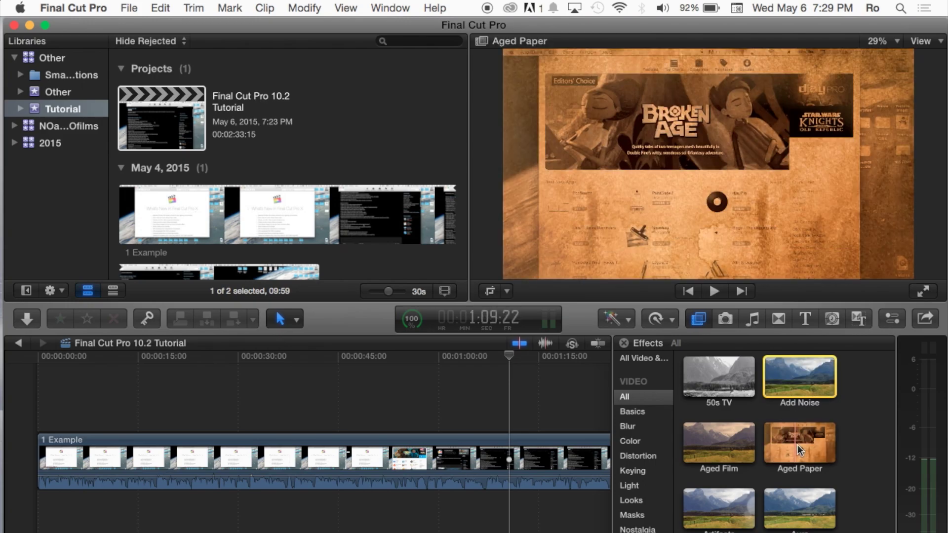
scroll(813, 443, down, 3)
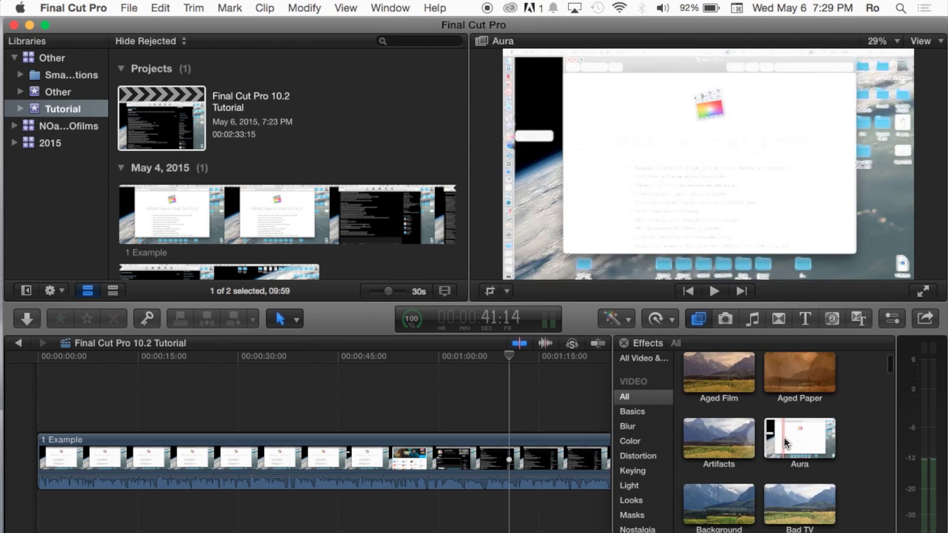
scroll(808, 435, down, 5)
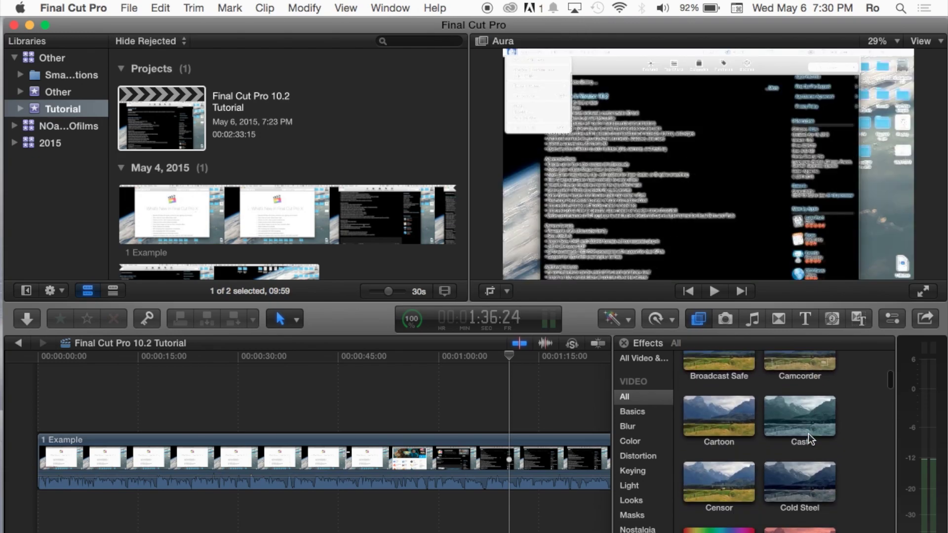
scroll(808, 434, down, 10)
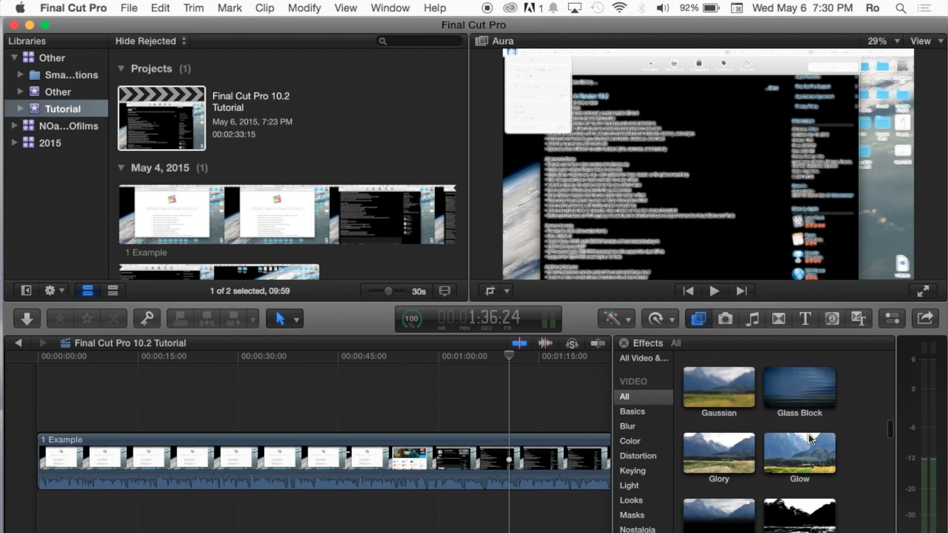
scroll(809, 435, up, 15)
scroll(809, 433, down, 2)
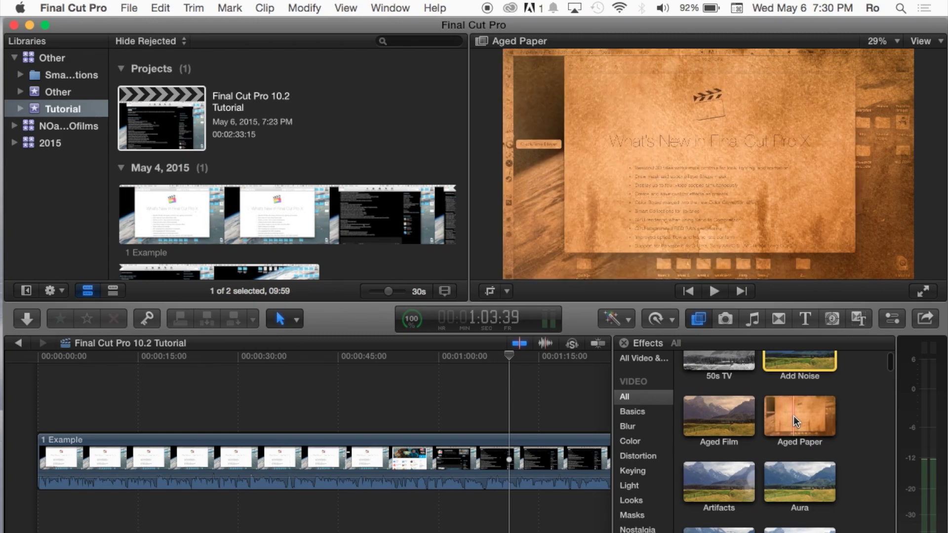
click(795, 413)
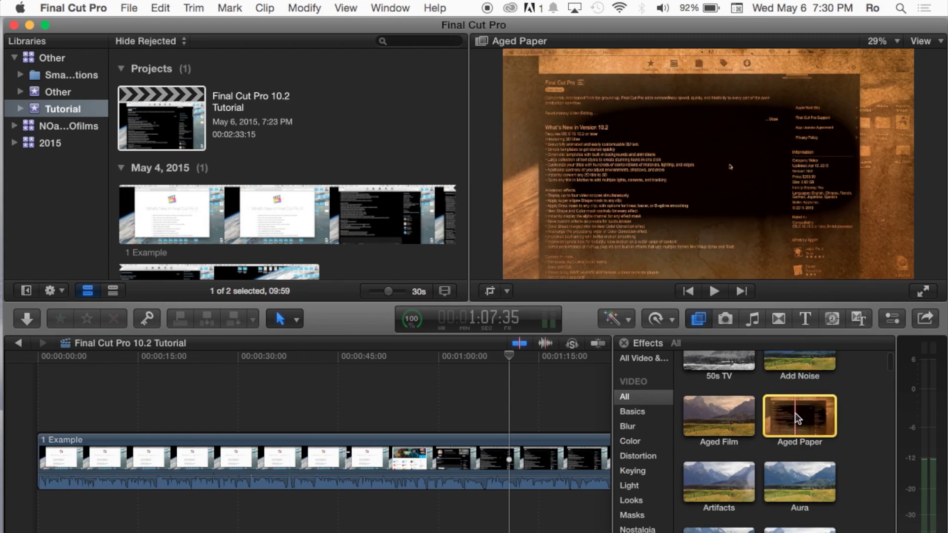
Drop Aged Paper onto the clip, then blade the clip about 11 seconds in.
drag(803, 422, 392, 454)
click(371, 399)
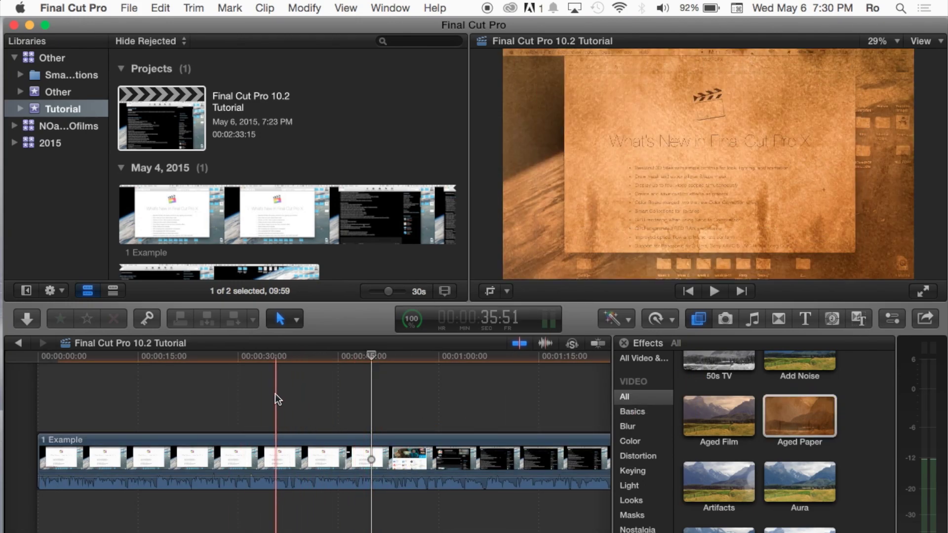
click(275, 393)
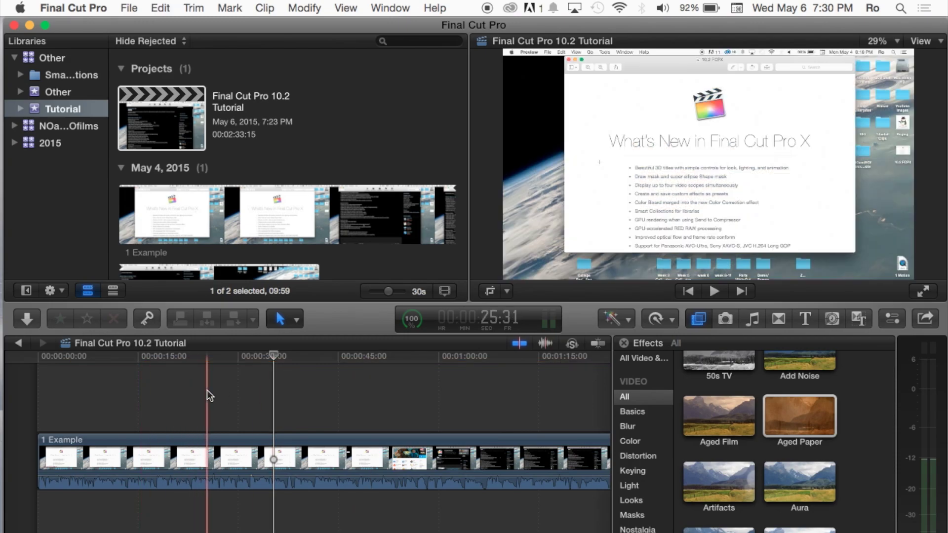
click(89, 386)
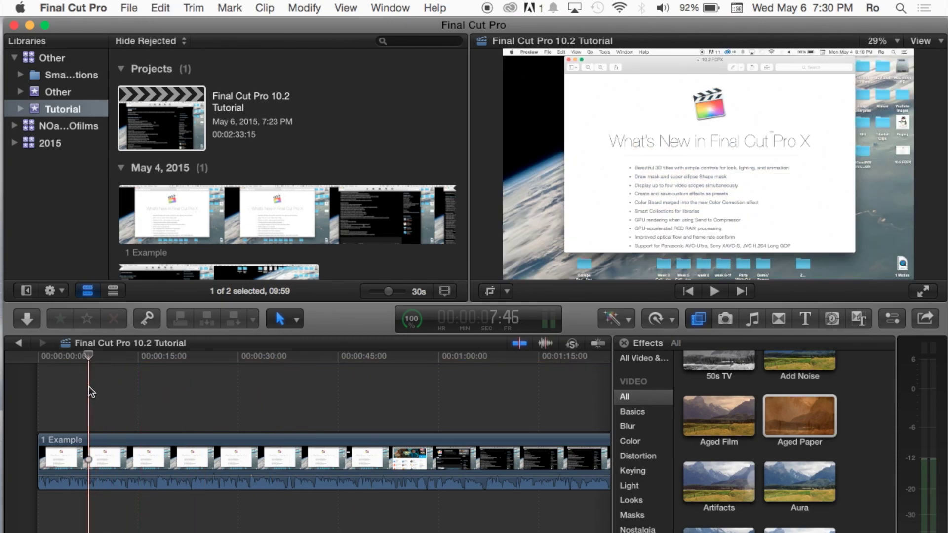
click(113, 393)
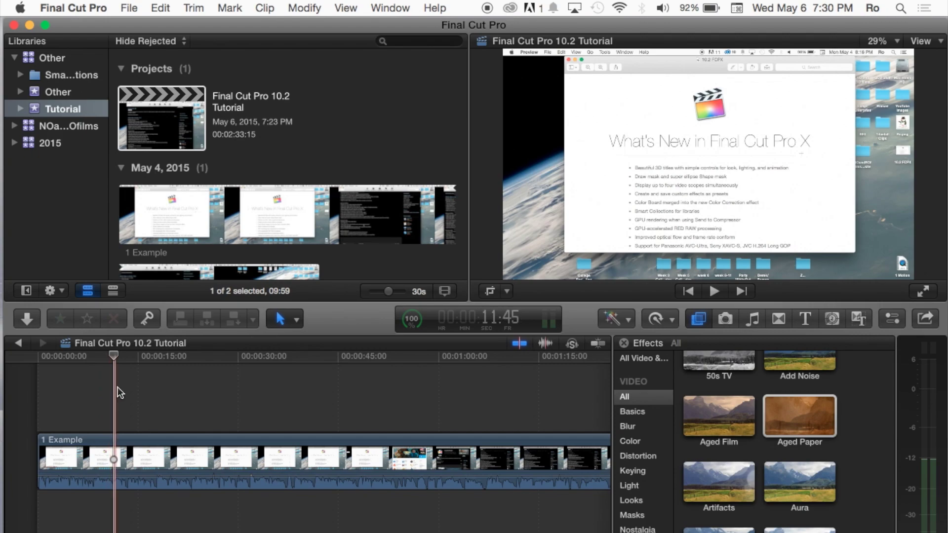
click(115, 387)
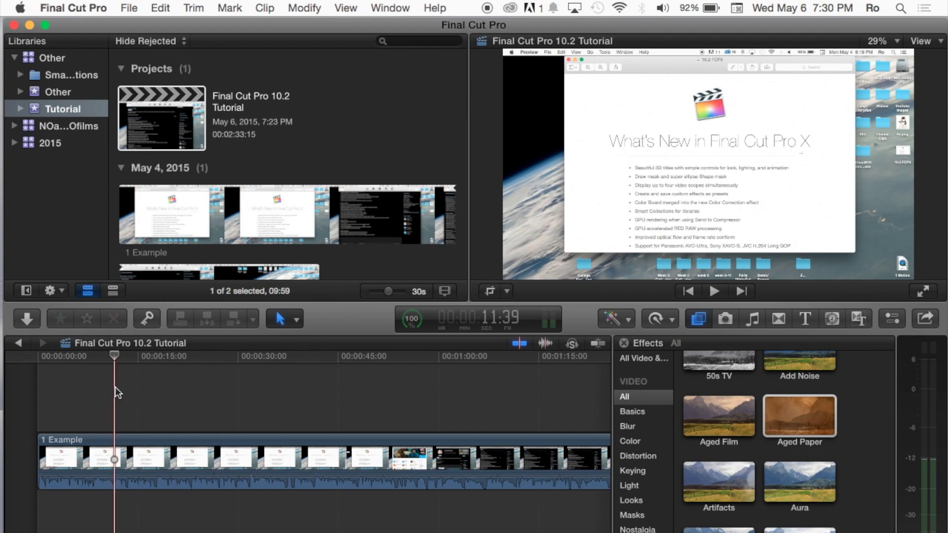
key(super+b)
Apply Aged Paper to the first split piece and select it to check the effect.
click(148, 441)
mouse_move(147, 440)
mouse_down()
mouse_move(178, 436)
mouse_move(148, 438)
mouse_up()
click(75, 439)
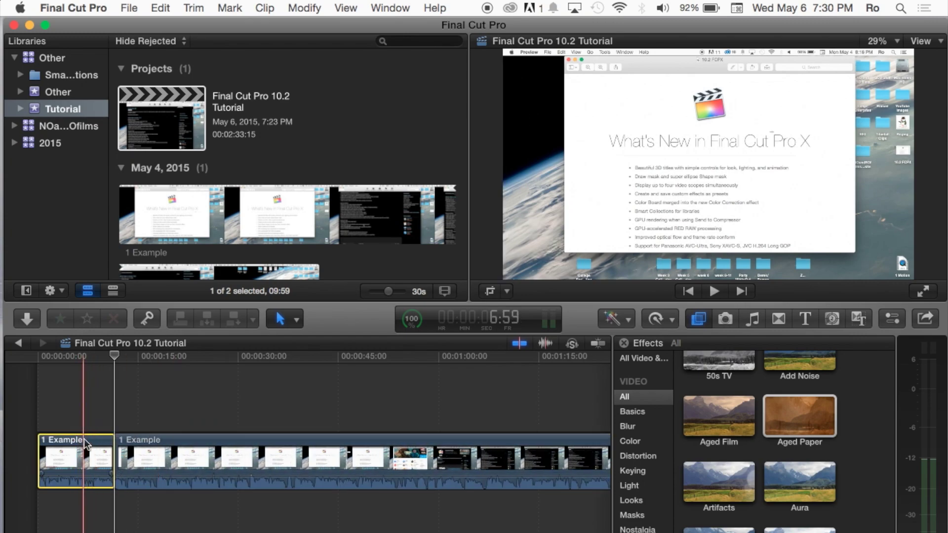
click(166, 402)
click(87, 439)
click(171, 395)
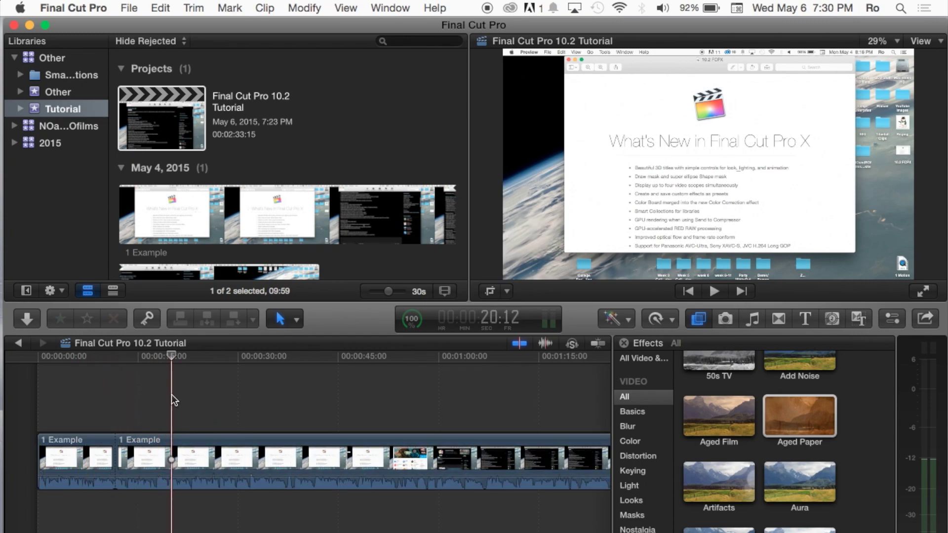
drag(810, 417, 83, 456)
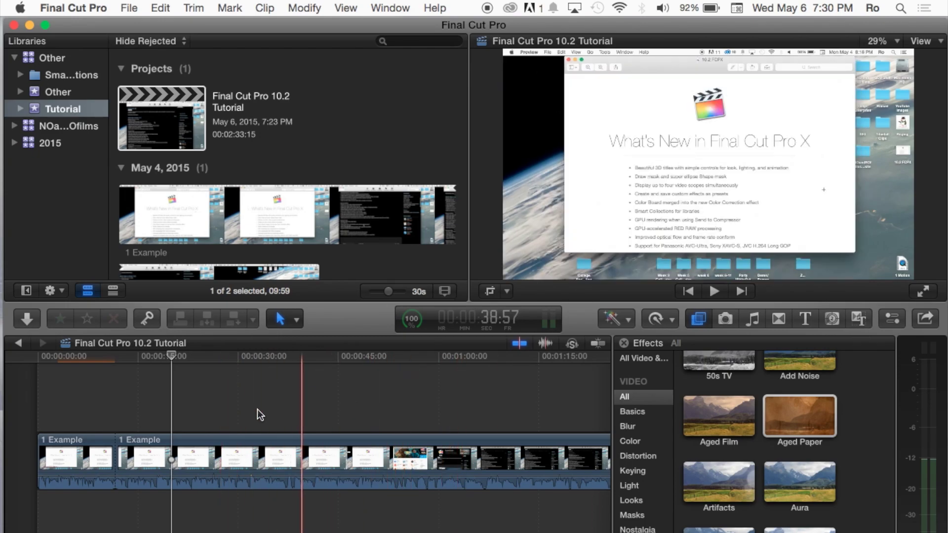
click(99, 441)
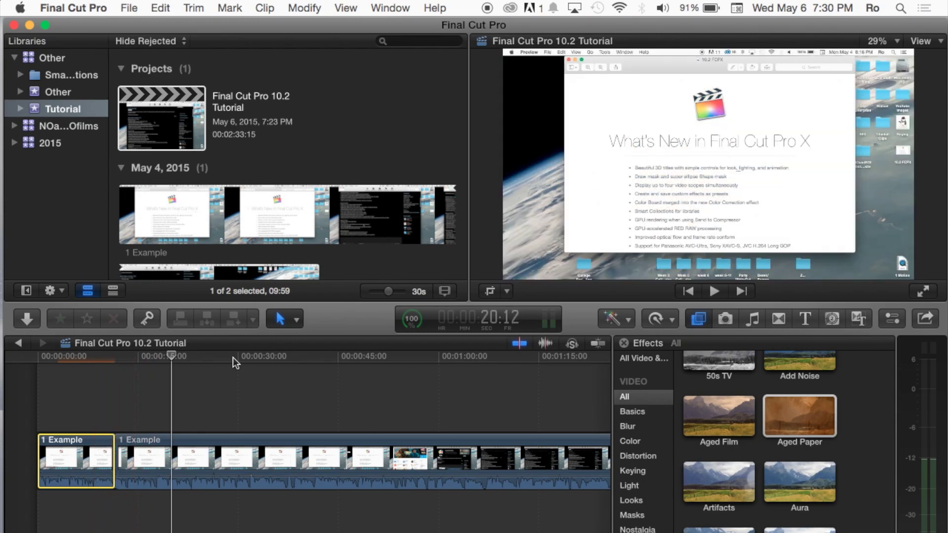
Place the playhead on the first piece and open its Inspector.
click(132, 352)
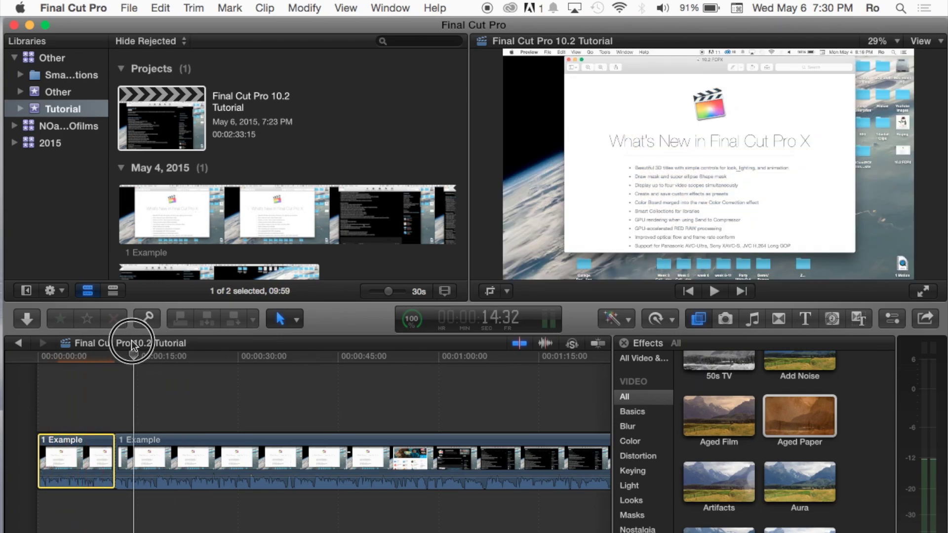
drag(133, 349, 78, 354)
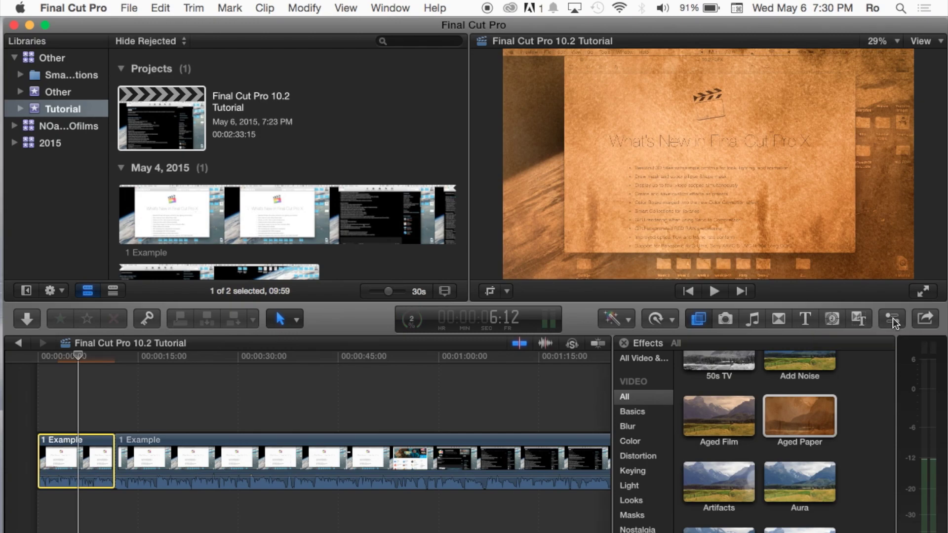
key(super+4)
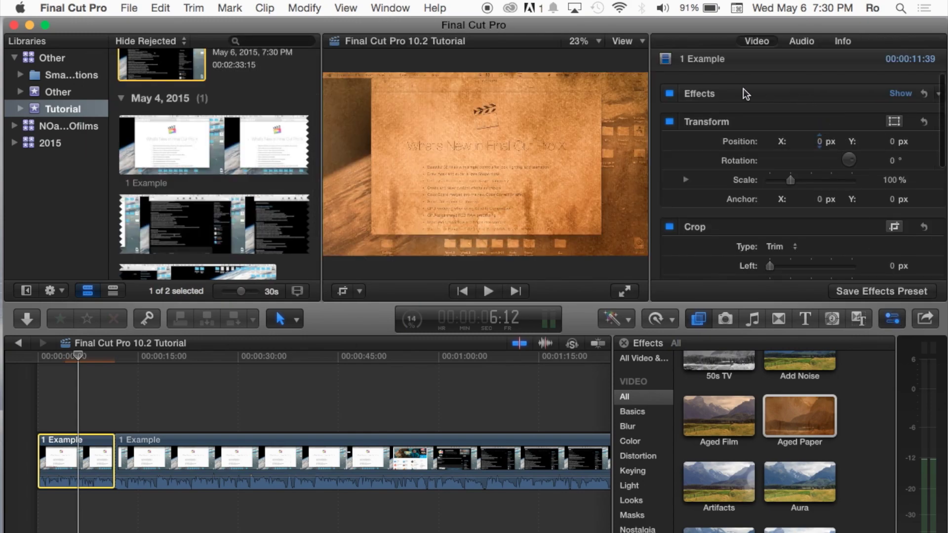
Reveal the Aged Paper settings and try the Amount and Mask Size sliders, leaving Mask Size at 50.0.
click(901, 95)
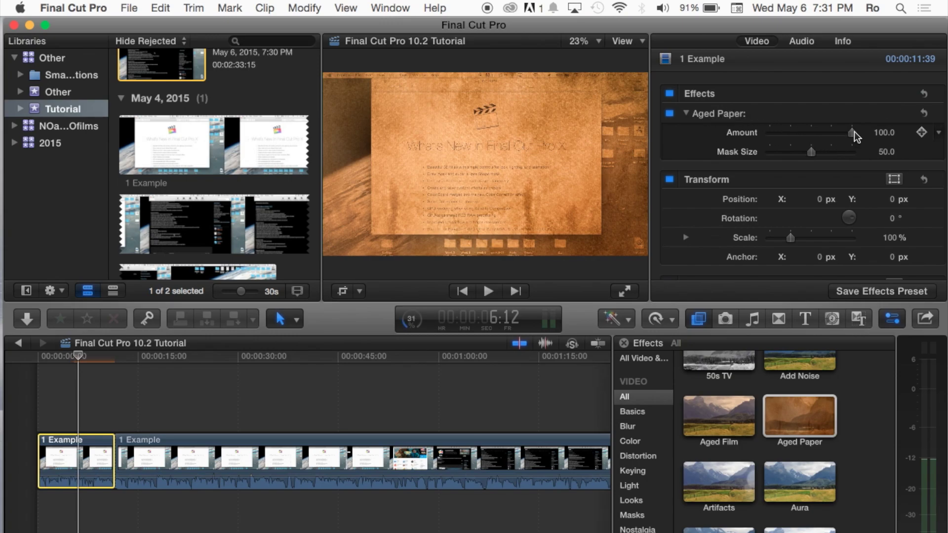
mouse_move(854, 136)
mouse_down()
mouse_move(792, 133)
mouse_move(853, 133)
mouse_up()
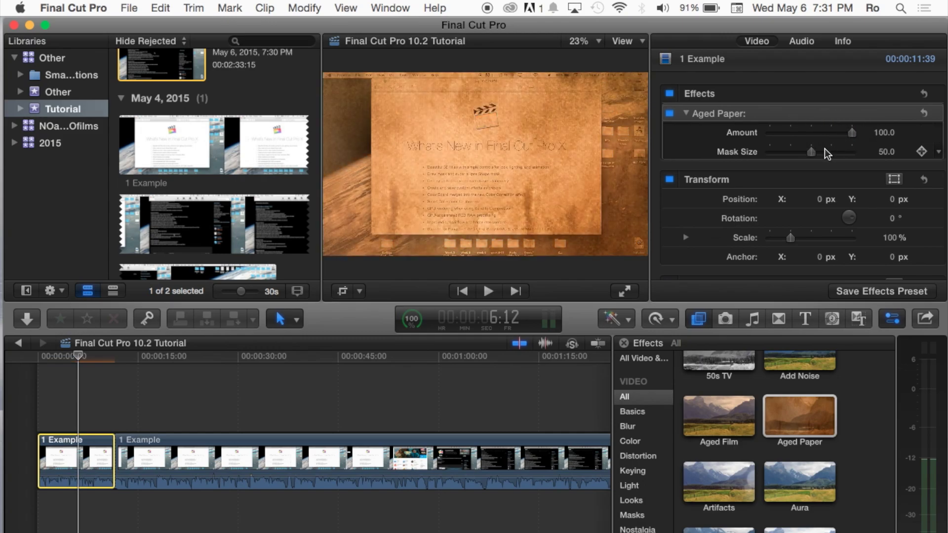
mouse_move(814, 158)
mouse_down()
mouse_move(776, 157)
mouse_move(821, 149)
mouse_move(812, 151)
mouse_up()
click(894, 113)
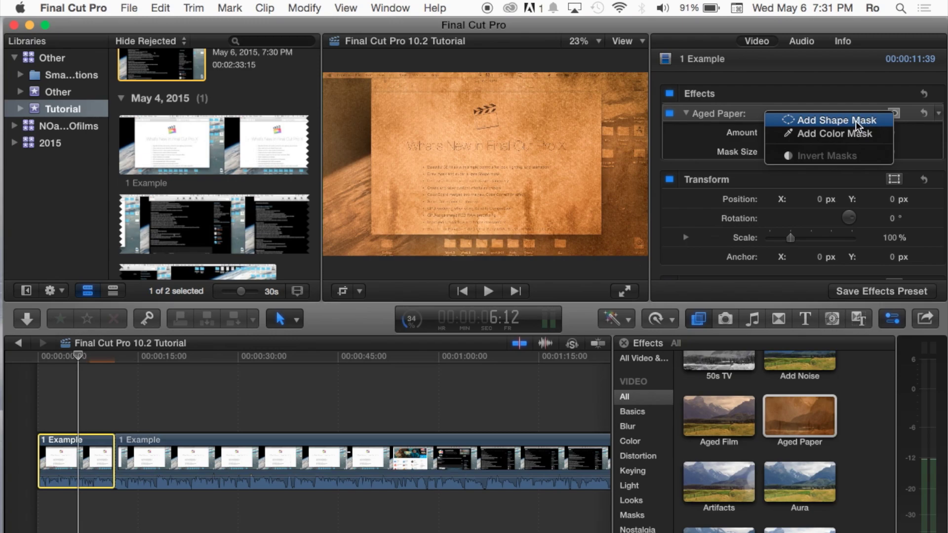
click(913, 134)
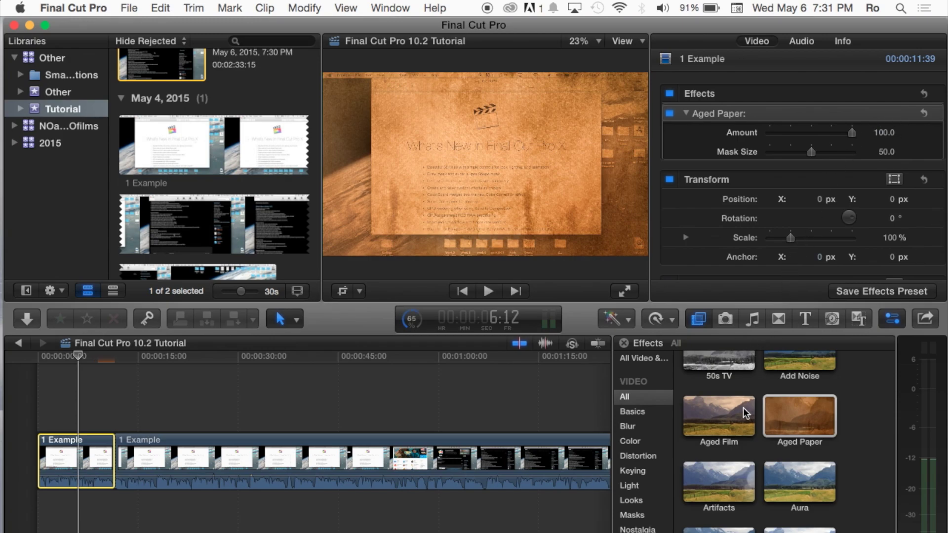
scroll(754, 425, down, 3)
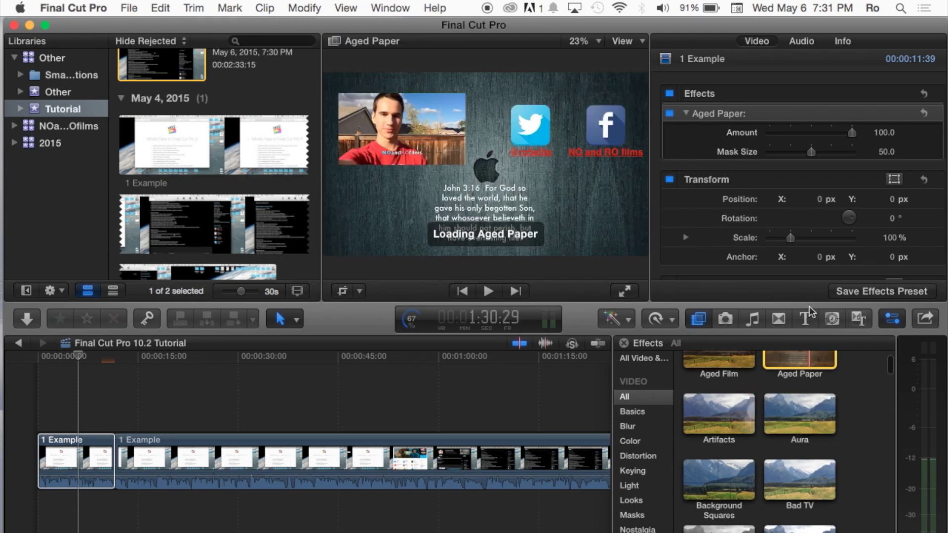
mouse_move(889, 115)
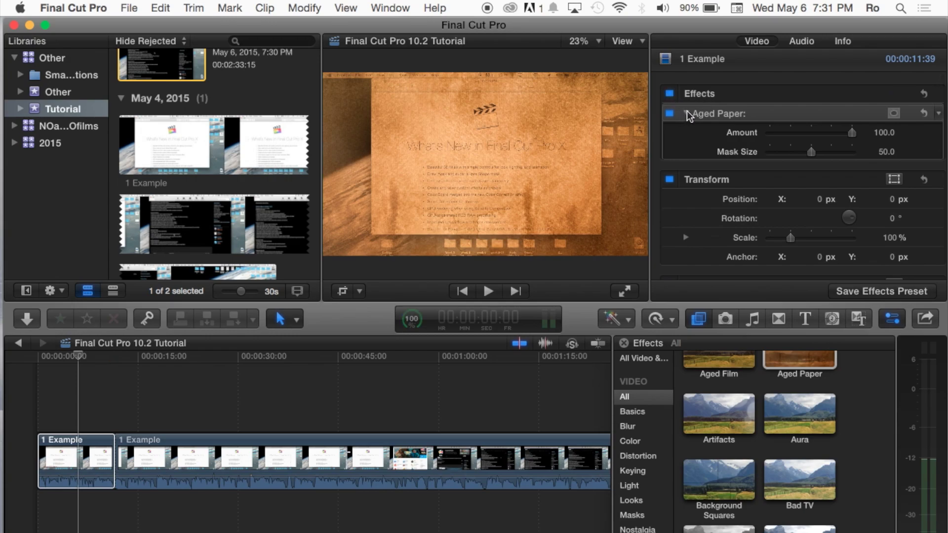
click(670, 94)
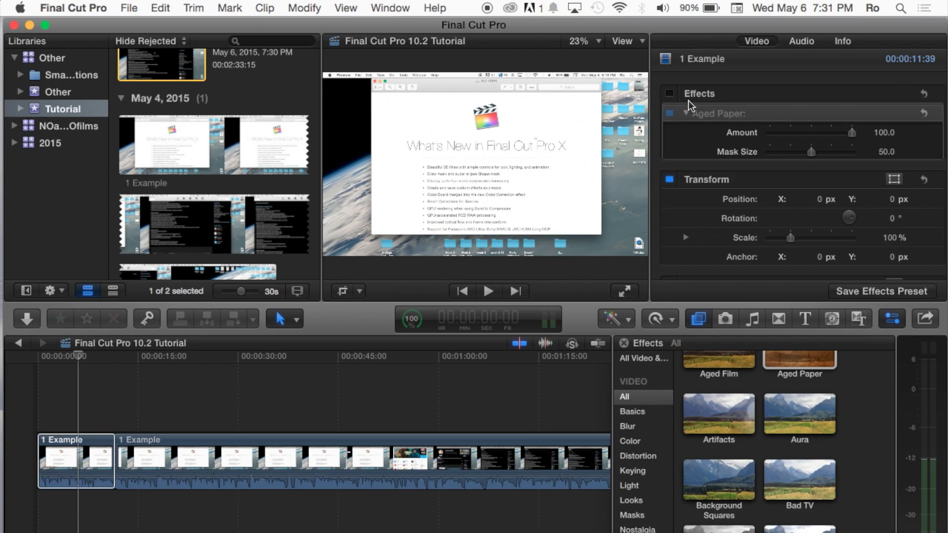
click(671, 94)
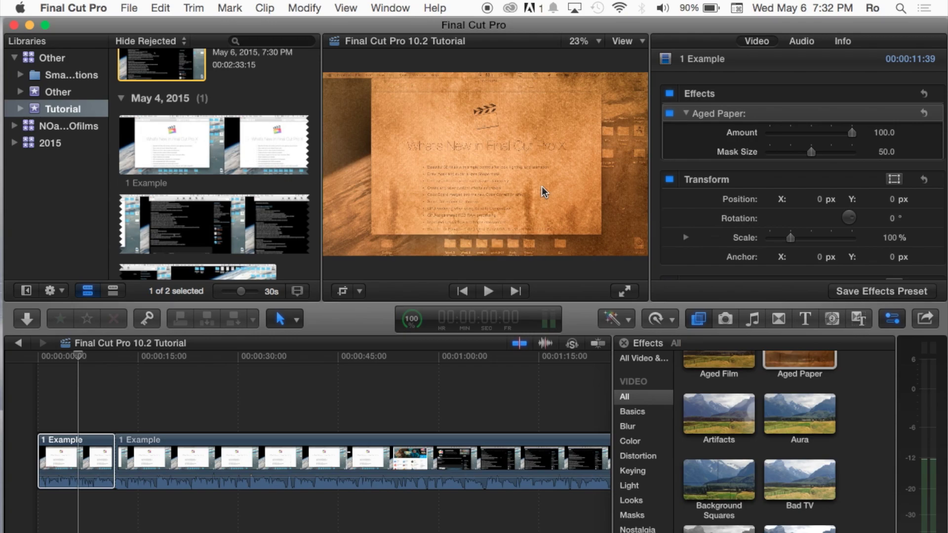
List all audio effects, such as Alien, Bass Enhancer, Brightness and Car Radio.
scroll(726, 430, down, 1)
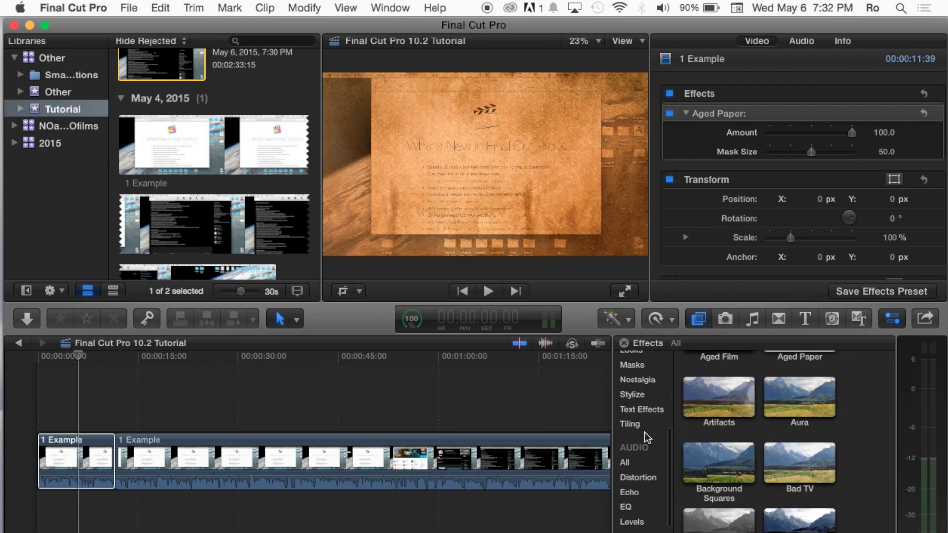
click(625, 423)
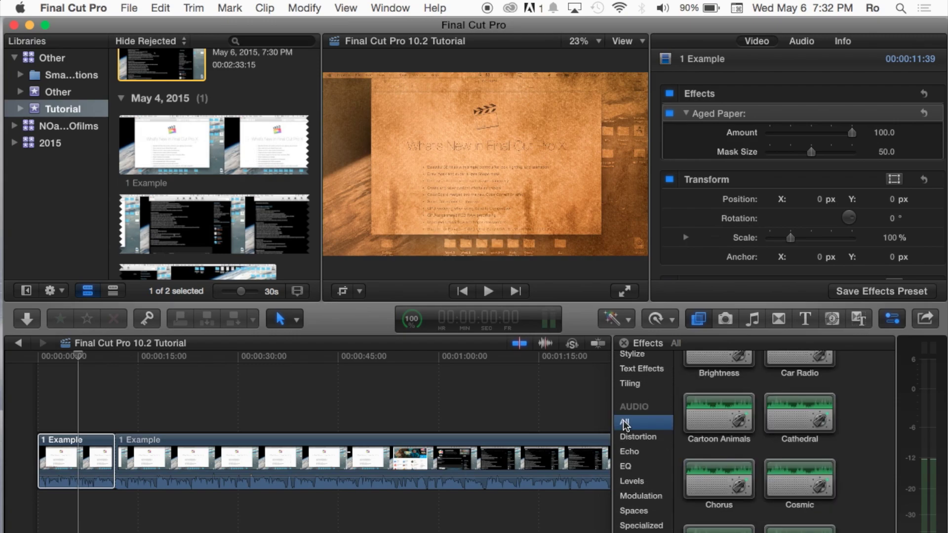
scroll(721, 435, down, 5)
scroll(735, 437, up, 3)
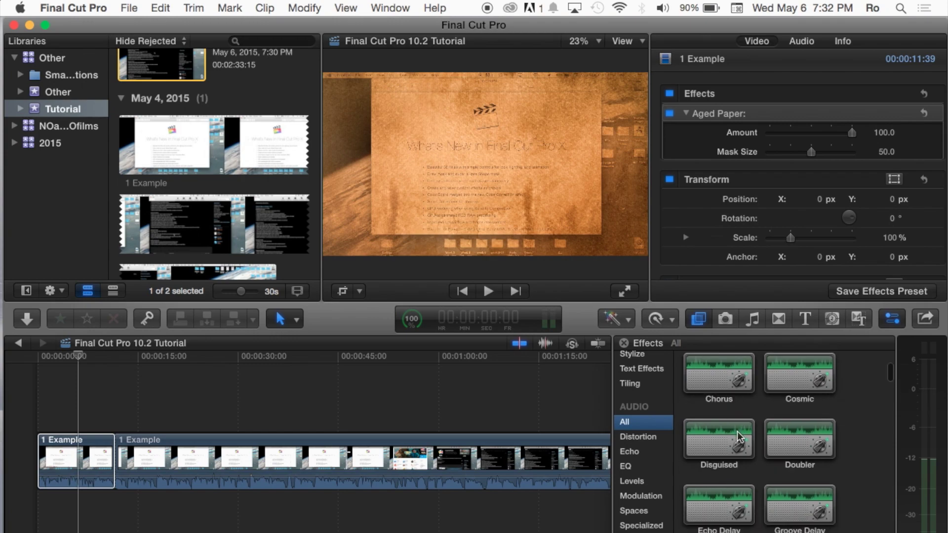
scroll(736, 435, up, 3)
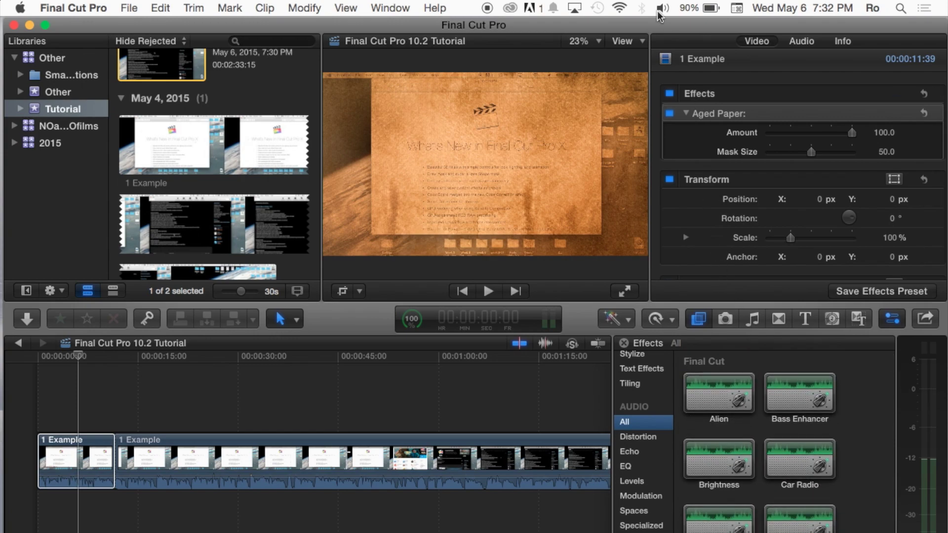